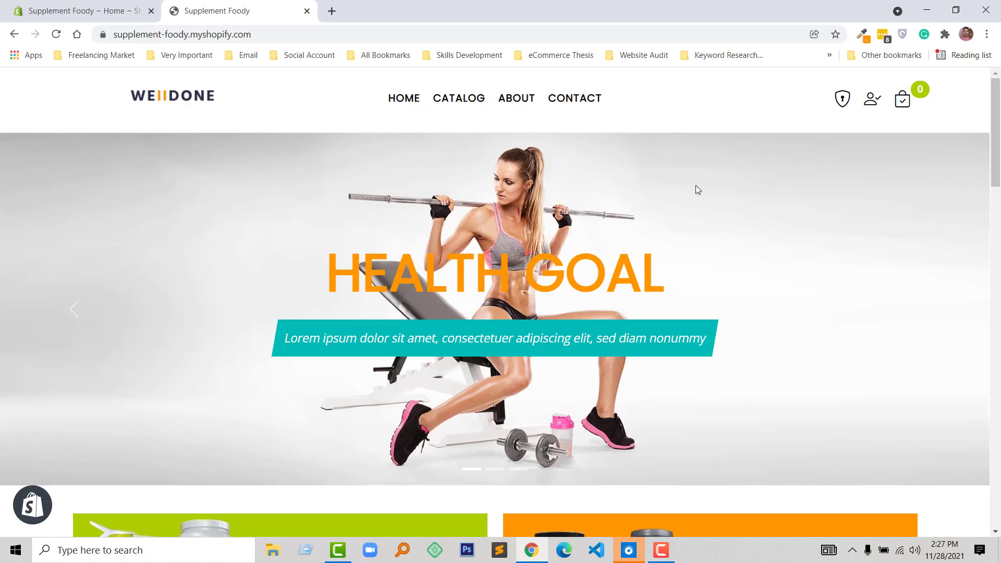
Step: Scroll down the WellDone storefront homepage below the HEALTH GOAL hero slide
{"action": "scroll", "coordinate": [698, 189], "scroll_direction": "down", "scroll_amount": 3}
{"action": "scroll", "coordinate": [839, 218], "scroll_direction": "down", "scroll_amount": 3}
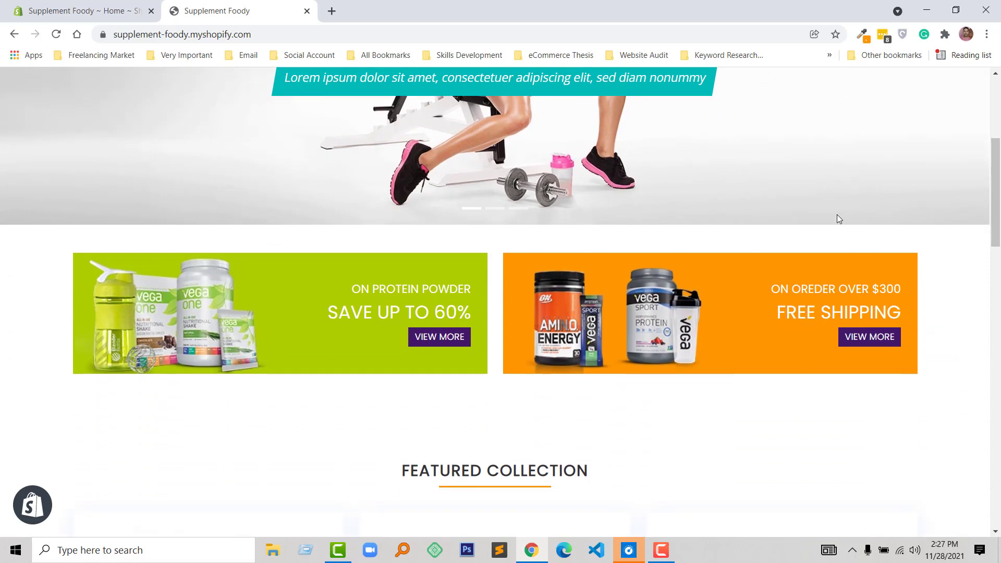
{"action": "scroll", "coordinate": [837, 215], "scroll_direction": "down", "scroll_amount": 2}
{"action": "scroll", "coordinate": [816, 331], "scroll_direction": "down", "scroll_amount": 2}
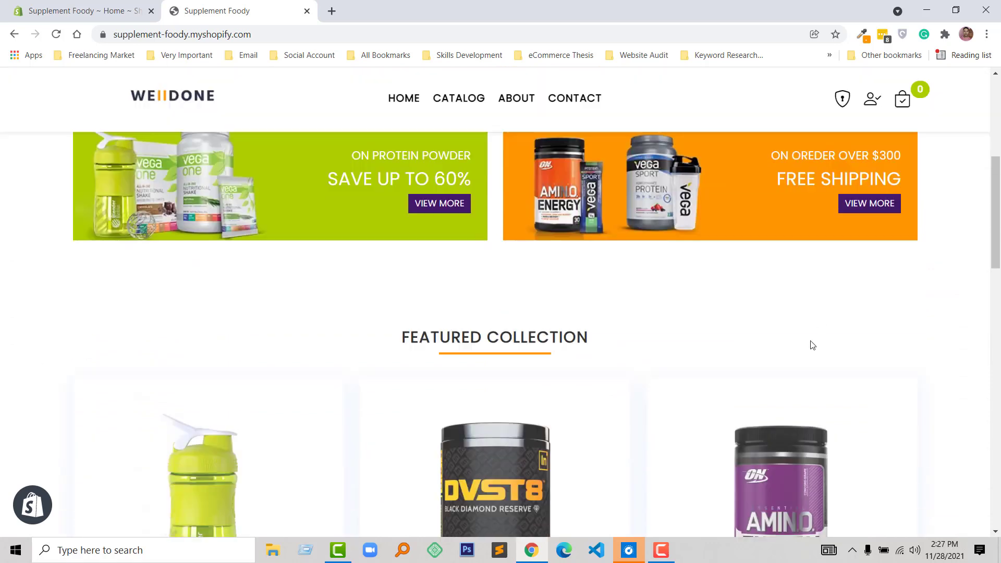
{"action": "scroll", "coordinate": [813, 344], "scroll_direction": "down", "scroll_amount": 1}
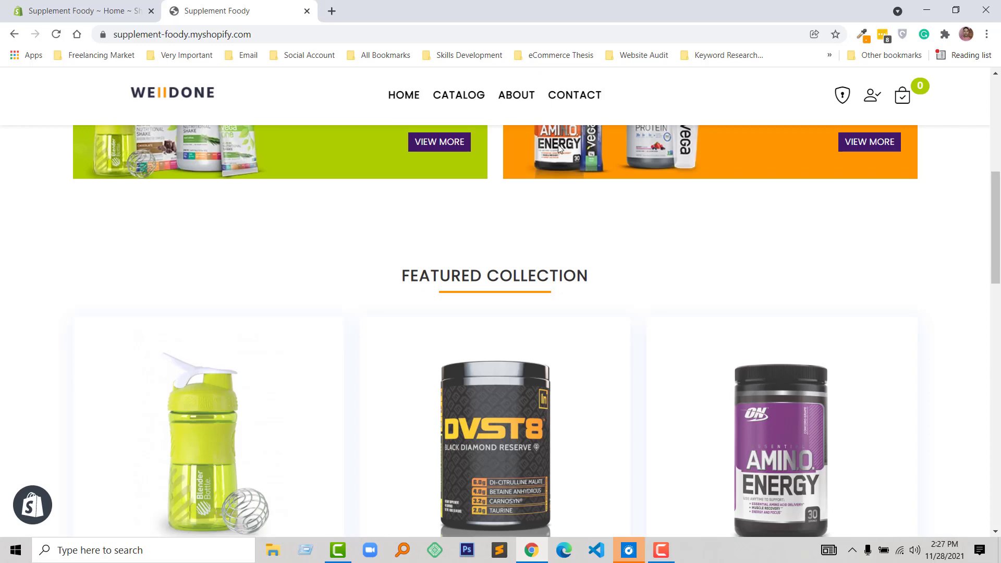
{"action": "scroll", "coordinate": [561, 157], "scroll_direction": "up", "scroll_amount": 1}
{"action": "scroll", "coordinate": [667, 327], "scroll_direction": "up", "scroll_amount": 3}
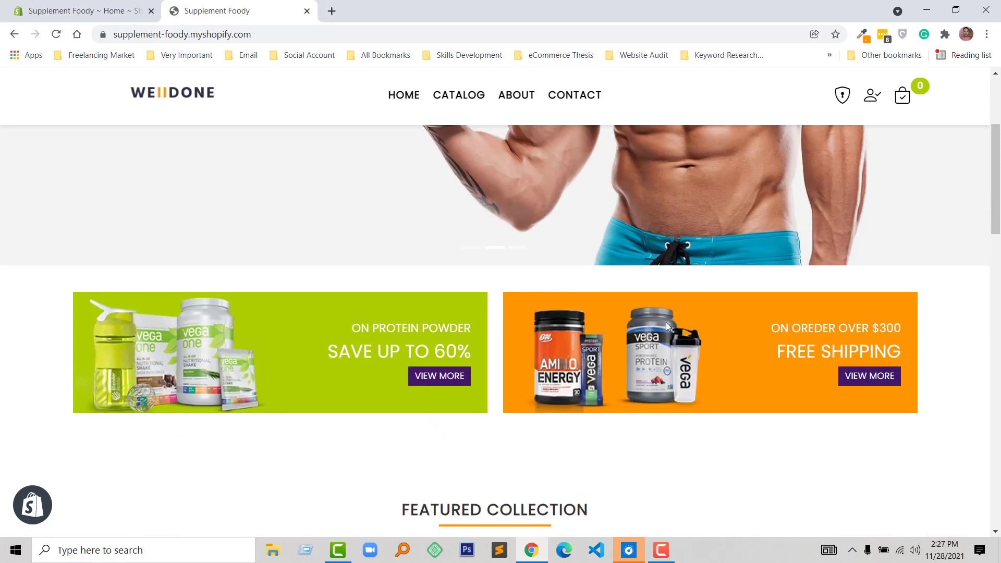
{"action": "scroll", "coordinate": [666, 327], "scroll_direction": "up", "scroll_amount": 5}
{"action": "scroll", "coordinate": [666, 327], "scroll_direction": "down", "scroll_amount": 7}
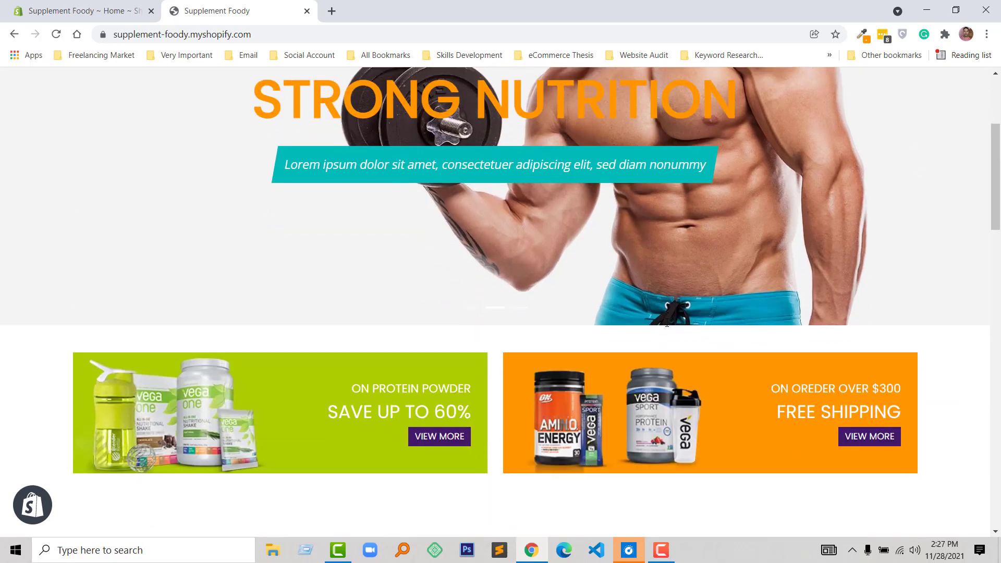
{"action": "scroll", "coordinate": [652, 321], "scroll_direction": "down", "scroll_amount": 3}
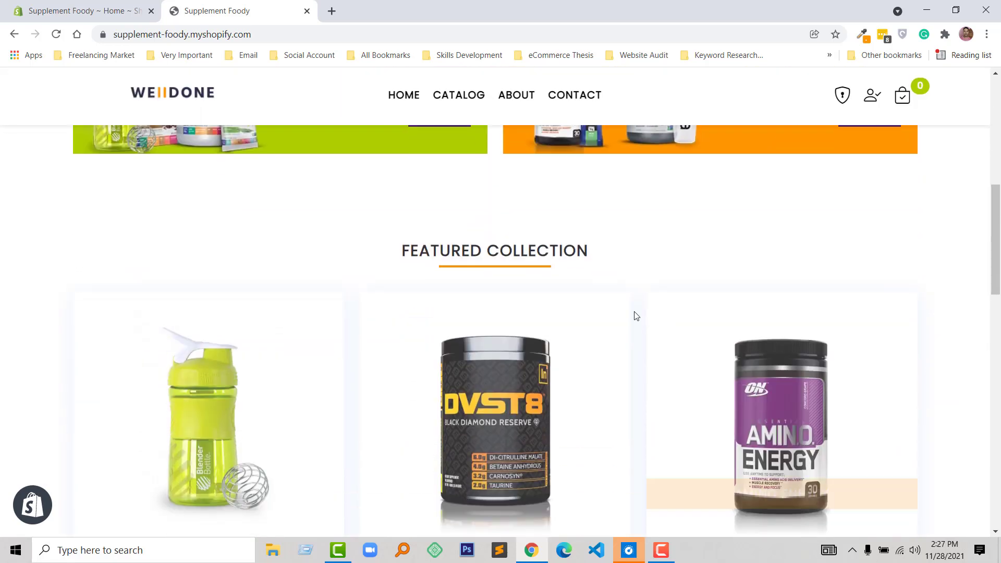
{"action": "scroll", "coordinate": [591, 243], "scroll_direction": "up", "scroll_amount": 1}
{"action": "scroll", "coordinate": [591, 247], "scroll_direction": "up", "scroll_amount": 9}
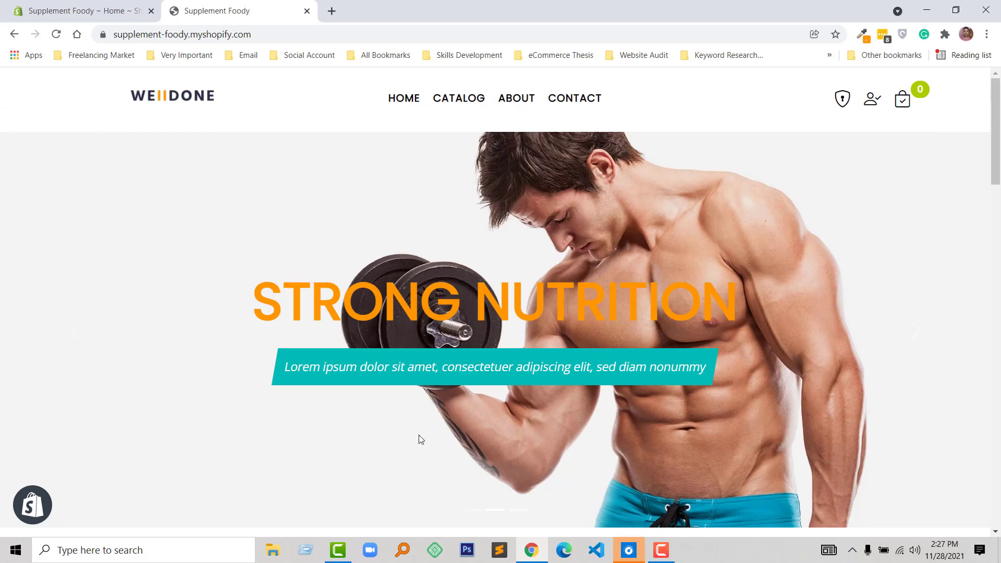
{"action": "scroll", "coordinate": [419, 437], "scroll_direction": "down", "scroll_amount": 2}
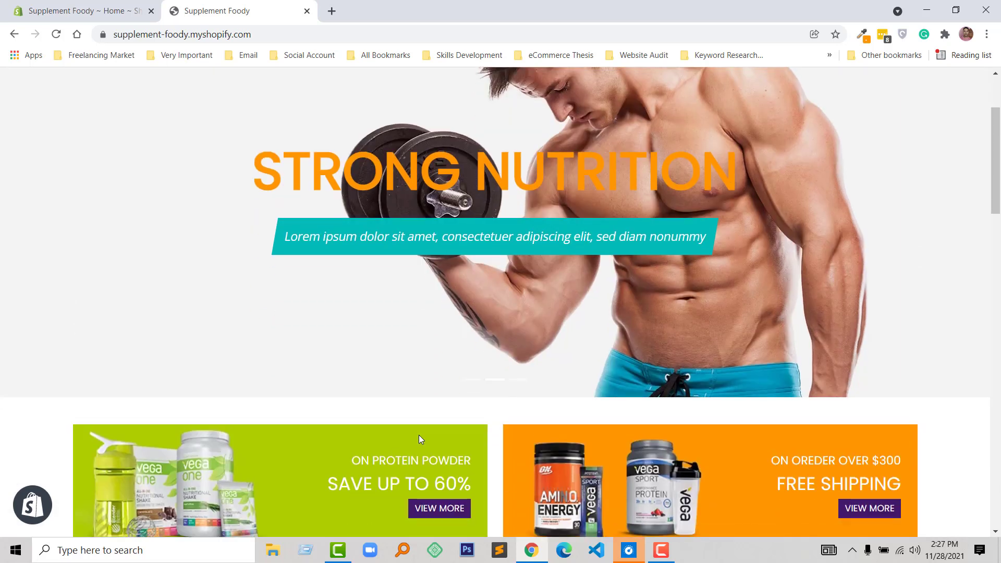
{"action": "scroll", "coordinate": [240, 339], "scroll_direction": "up", "scroll_amount": 2}
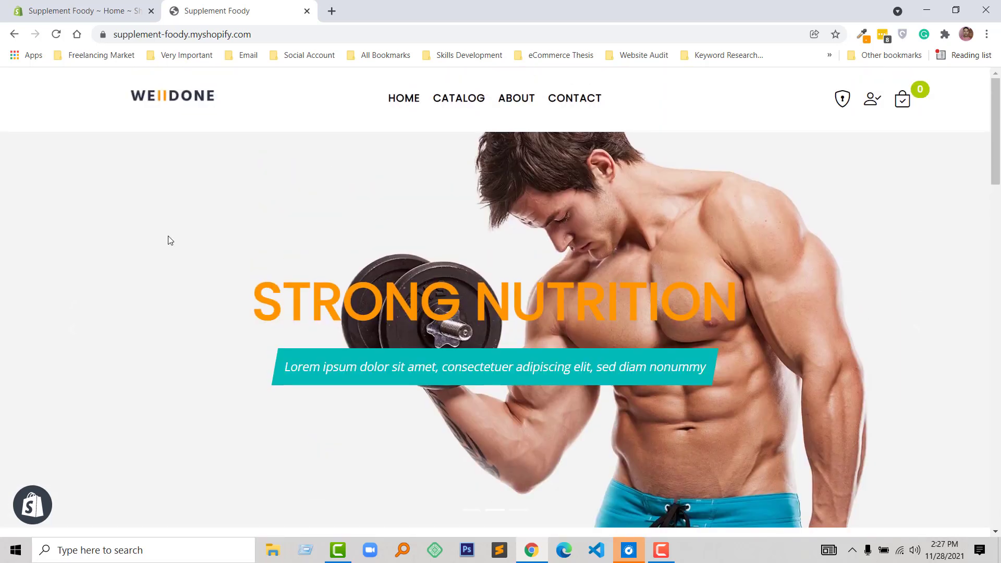
{"action": "left_click", "coordinate": [174, 105]}
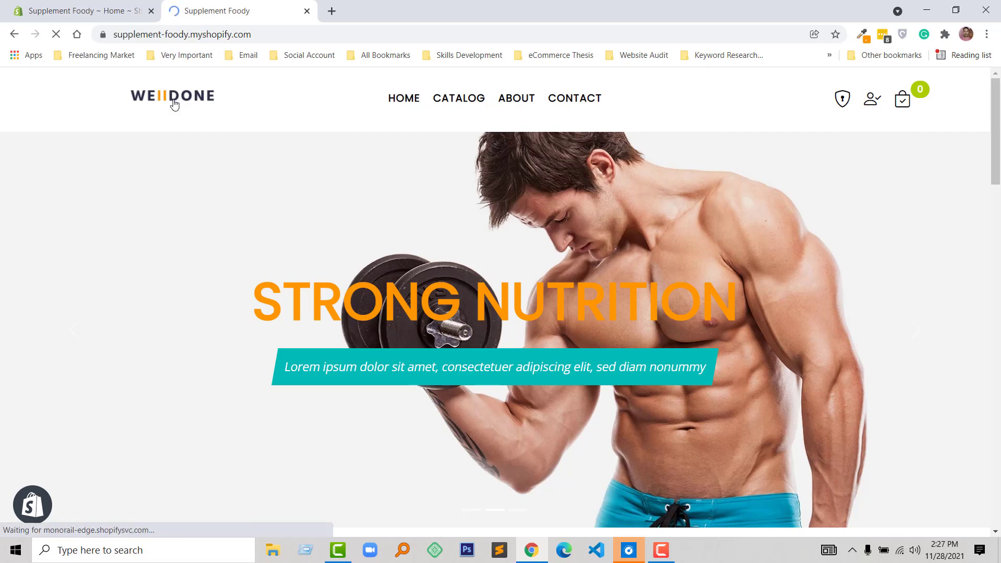
{"action": "scroll", "coordinate": [114, 224], "scroll_direction": "down", "scroll_amount": 3}
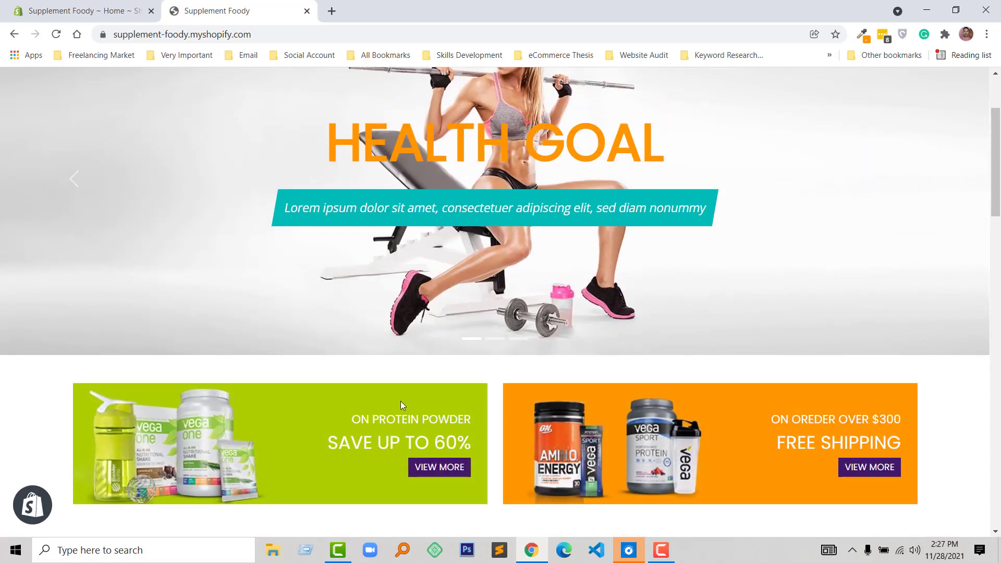
{"action": "scroll", "coordinate": [357, 339], "scroll_direction": "down", "scroll_amount": 5}
{"action": "scroll", "coordinate": [358, 339], "scroll_direction": "up", "scroll_amount": 7}
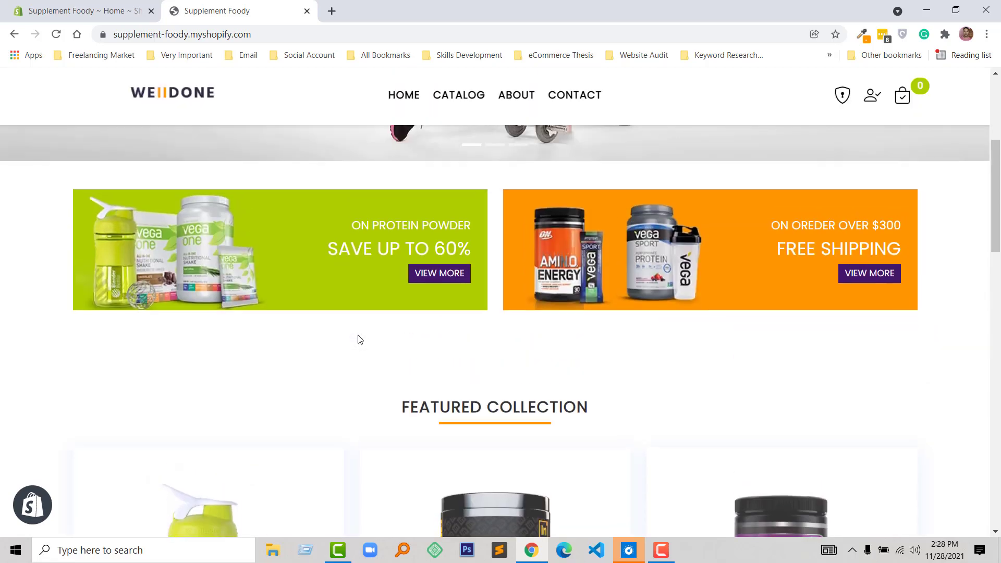
{"action": "scroll", "coordinate": [524, 312], "scroll_direction": "down", "scroll_amount": 10}
{"action": "left_click", "coordinate": [174, 100]}
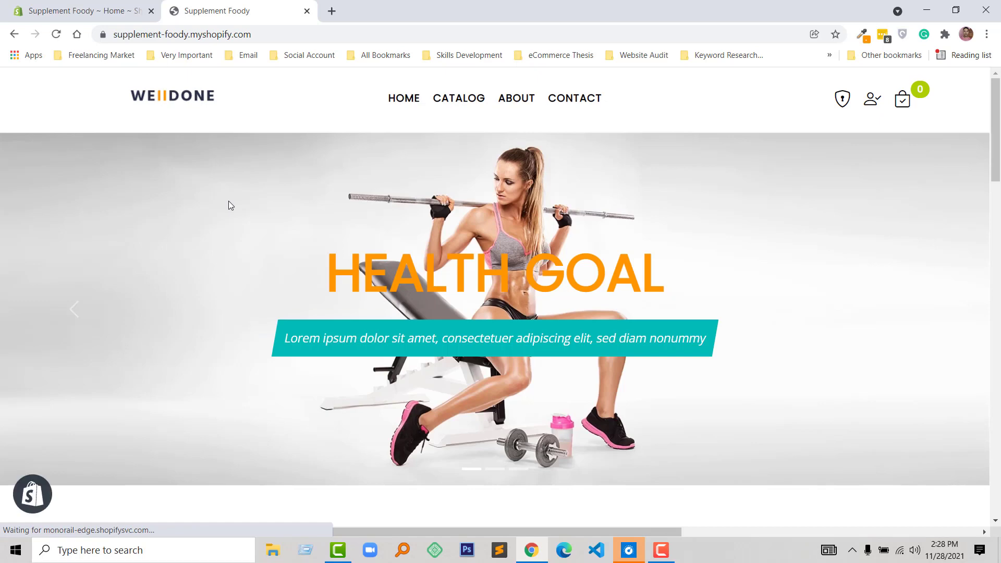
{"action": "scroll", "coordinate": [228, 201], "scroll_direction": "down", "scroll_amount": 6}
{"action": "scroll", "coordinate": [230, 208], "scroll_direction": "down", "scroll_amount": 4}
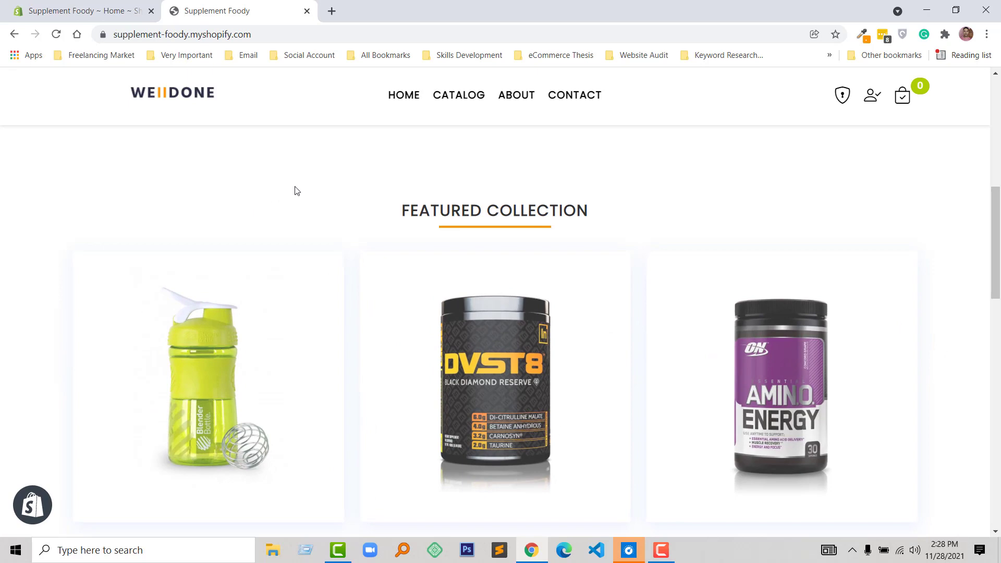
{"action": "scroll", "coordinate": [295, 191], "scroll_direction": "up", "scroll_amount": 10}
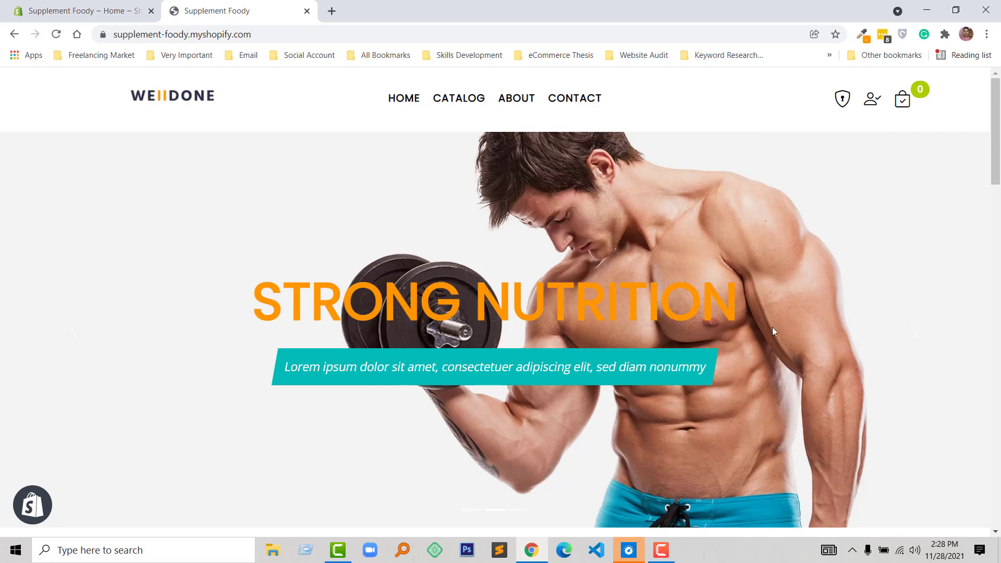
{"action": "scroll", "coordinate": [771, 327], "scroll_direction": "down", "scroll_amount": 5}
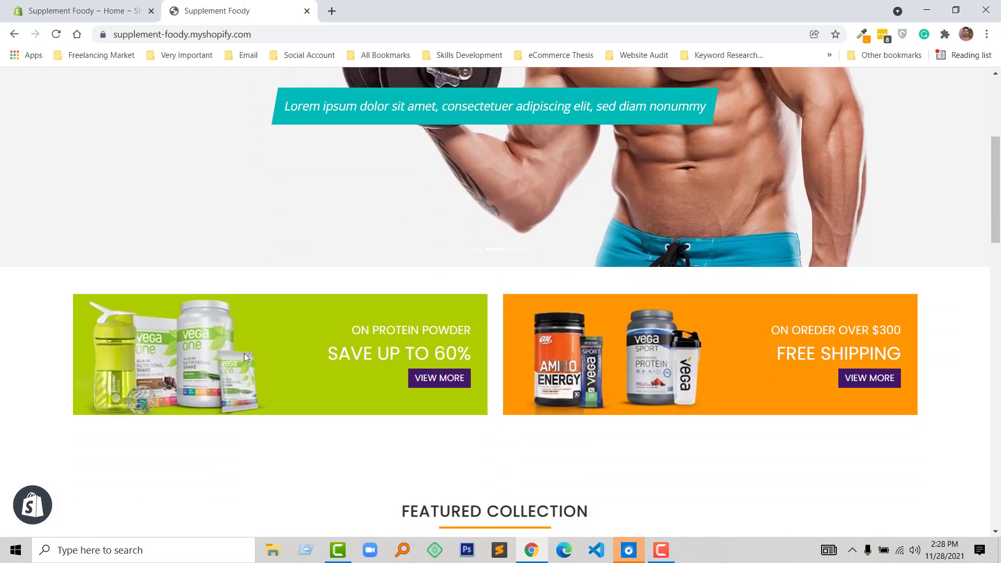
{"action": "scroll", "coordinate": [385, 362], "scroll_direction": "up", "scroll_amount": 1}
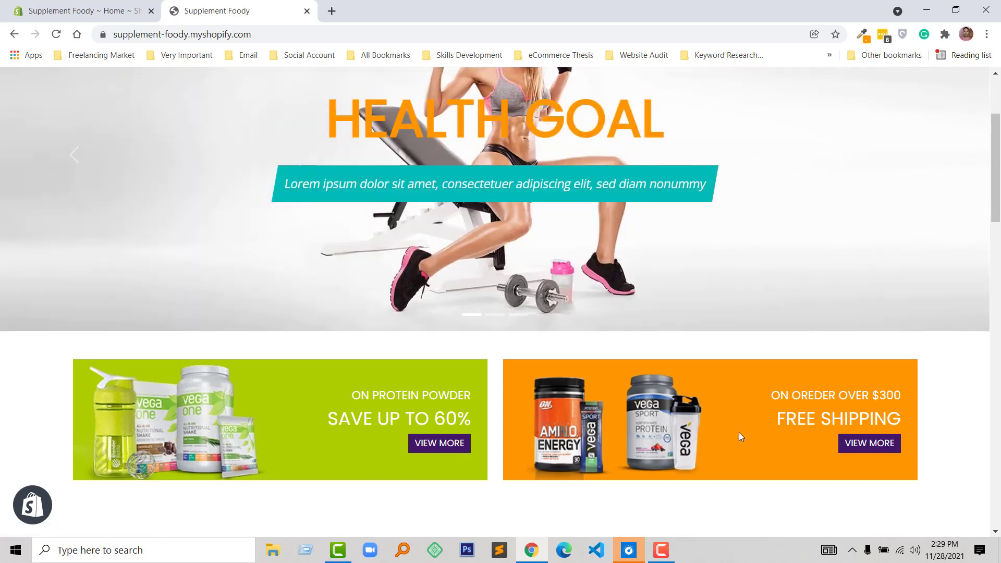
{"action": "scroll", "coordinate": [740, 432], "scroll_direction": "down", "scroll_amount": 7}
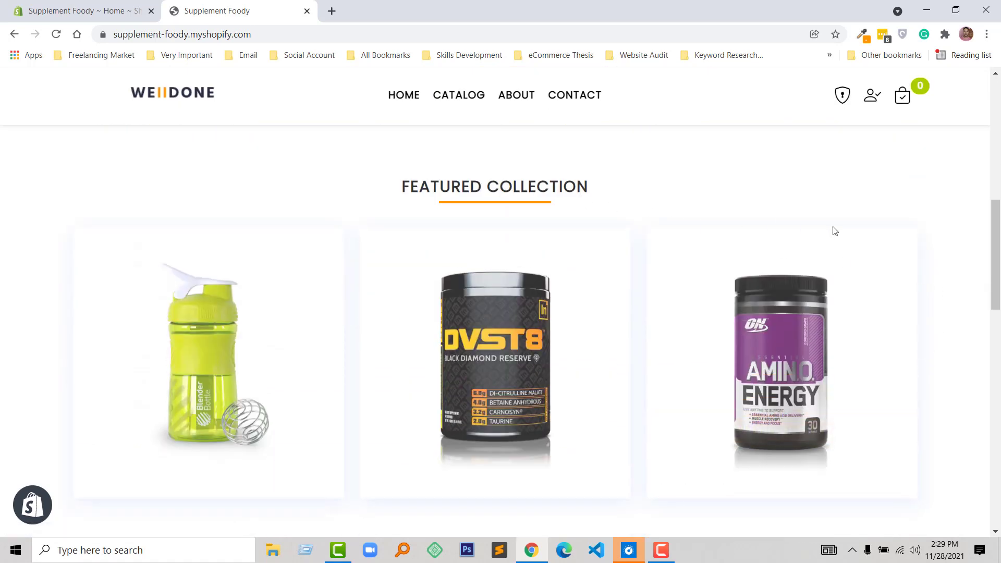
Step: Scroll up and down through the storefront homepage sections
{"action": "scroll", "coordinate": [933, 233], "scroll_direction": "down", "scroll_amount": 2}
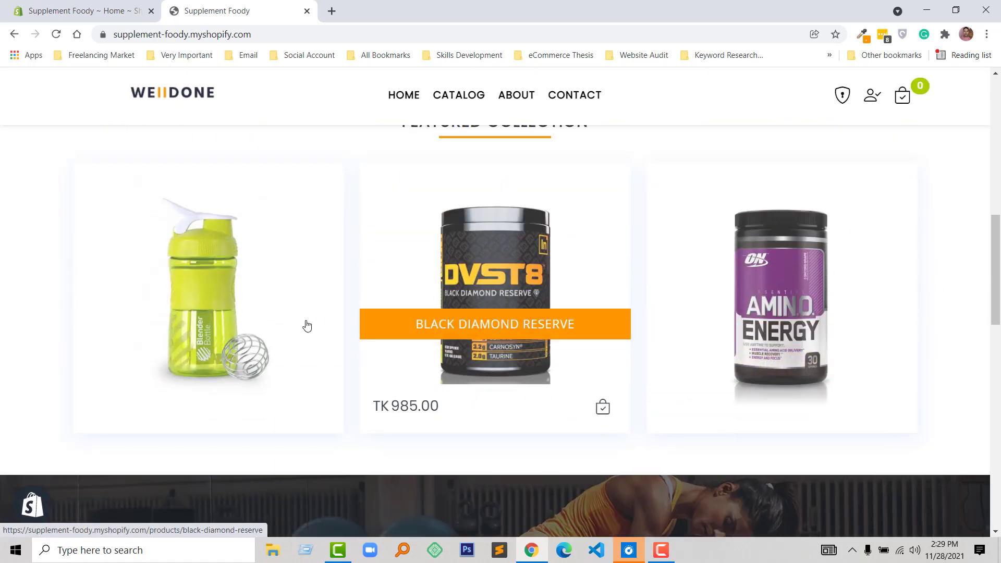
{"action": "scroll", "coordinate": [716, 347], "scroll_direction": "up", "scroll_amount": 1}
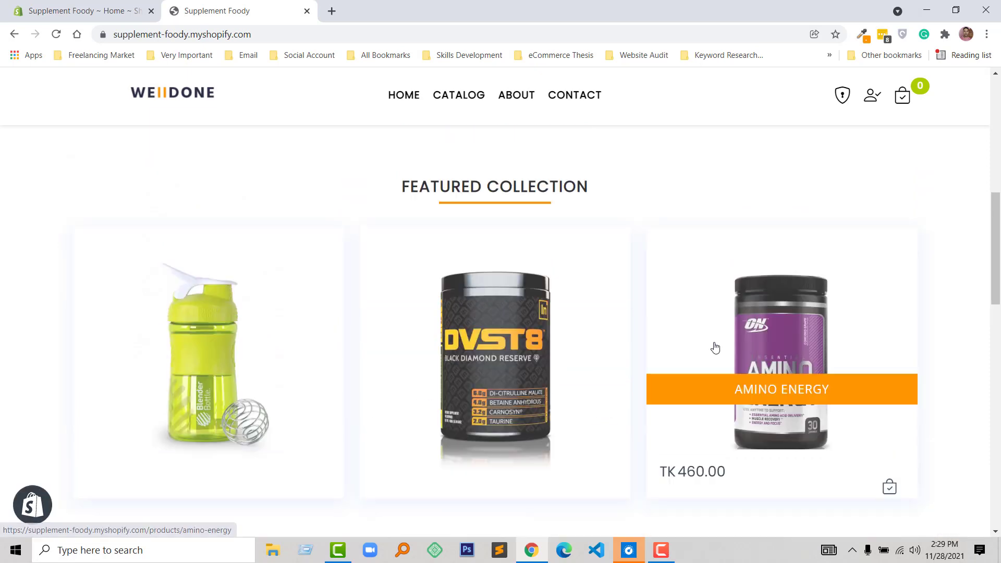
{"action": "scroll", "coordinate": [409, 351], "scroll_direction": "down", "scroll_amount": 3}
{"action": "scroll", "coordinate": [408, 348], "scroll_direction": "down", "scroll_amount": 4}
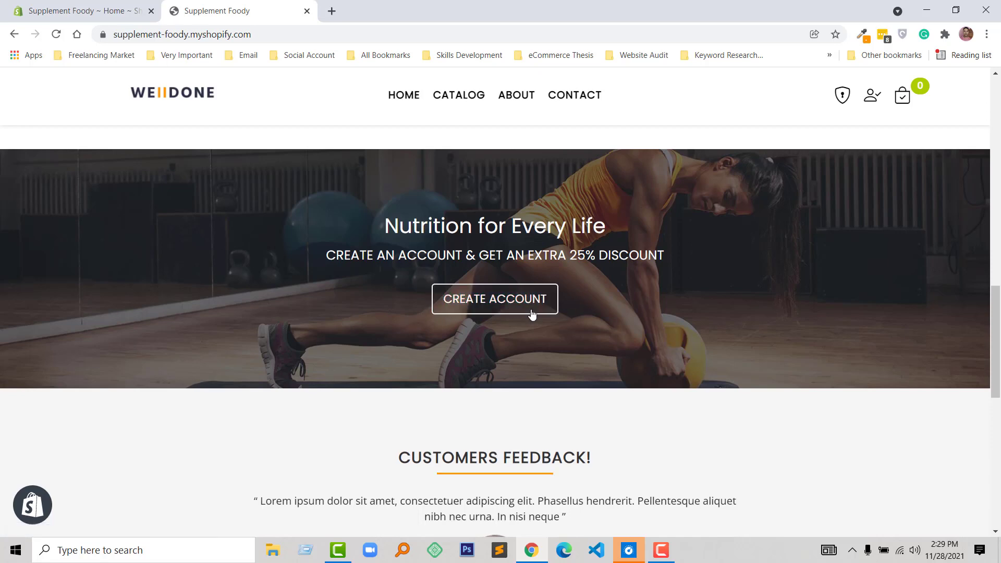
{"action": "scroll", "coordinate": [532, 312], "scroll_direction": "down", "scroll_amount": 4}
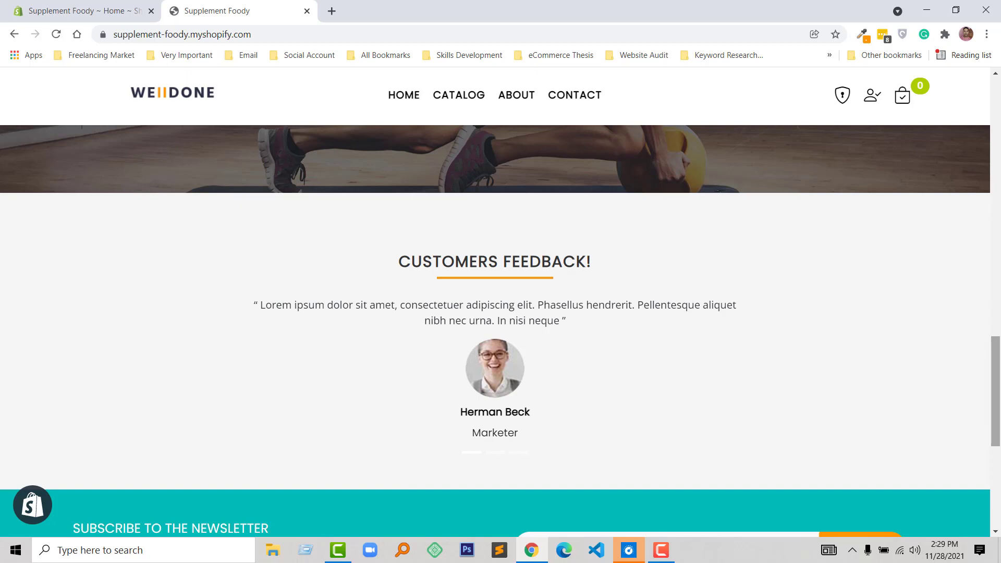
{"action": "scroll", "coordinate": [201, 342], "scroll_direction": "down", "scroll_amount": 4}
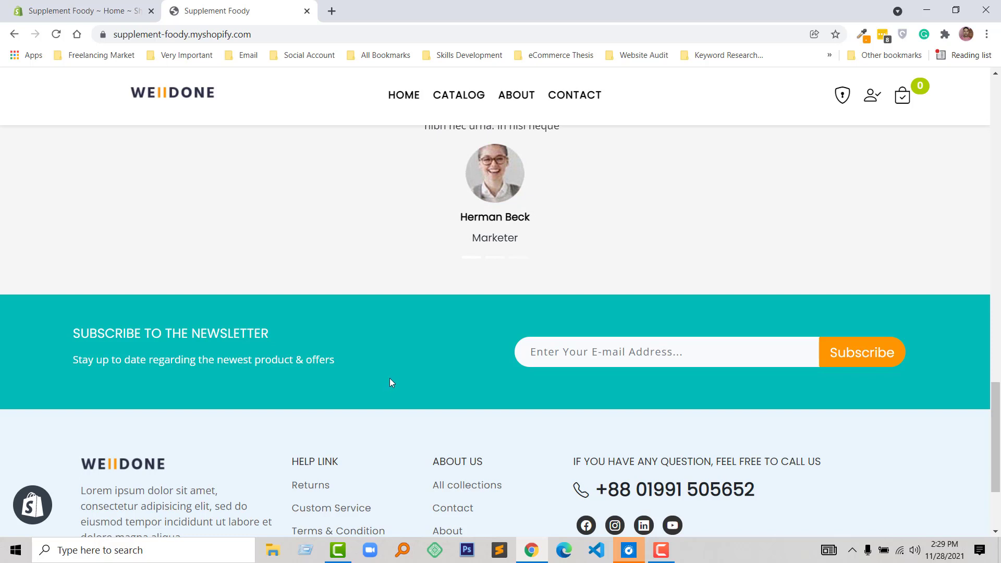
{"action": "scroll", "coordinate": [390, 379], "scroll_direction": "up", "scroll_amount": 1}
Step: Return to the top of the storefront and switch to the admin Themes tab
{"action": "scroll", "coordinate": [391, 378], "scroll_direction": "down", "scroll_amount": 3}
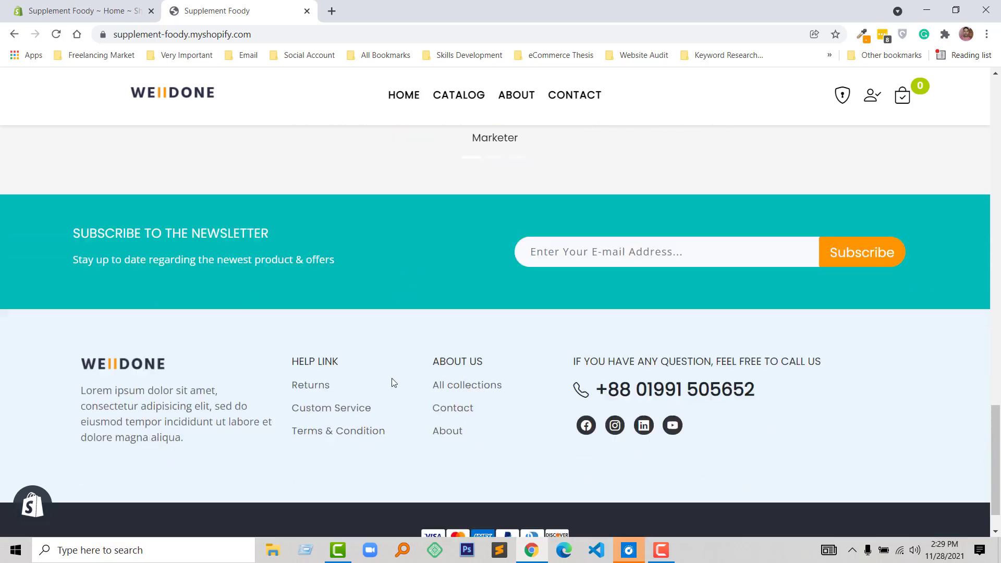
{"action": "scroll", "coordinate": [392, 383], "scroll_direction": "down", "scroll_amount": 2}
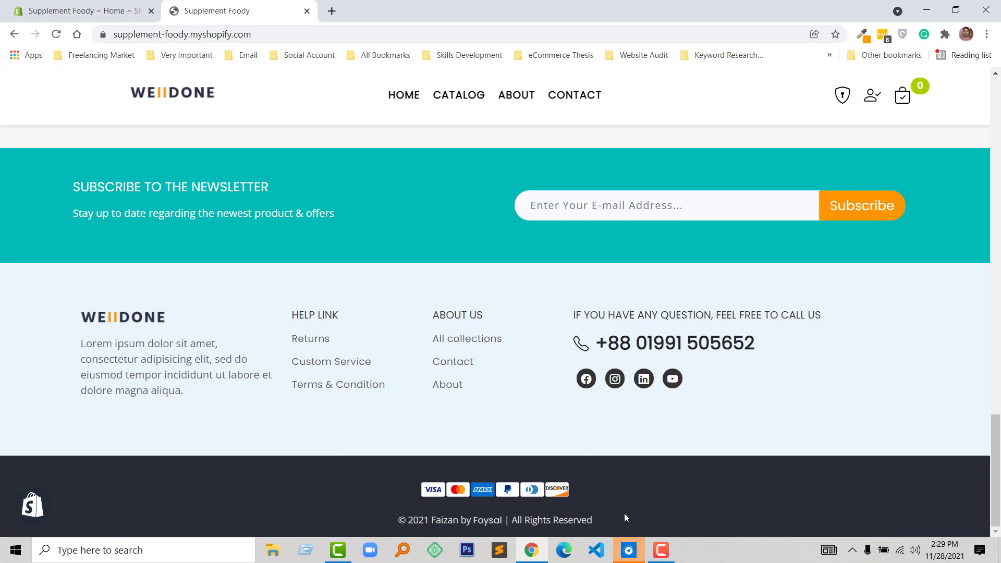
{"action": "key", "text": "Home"}
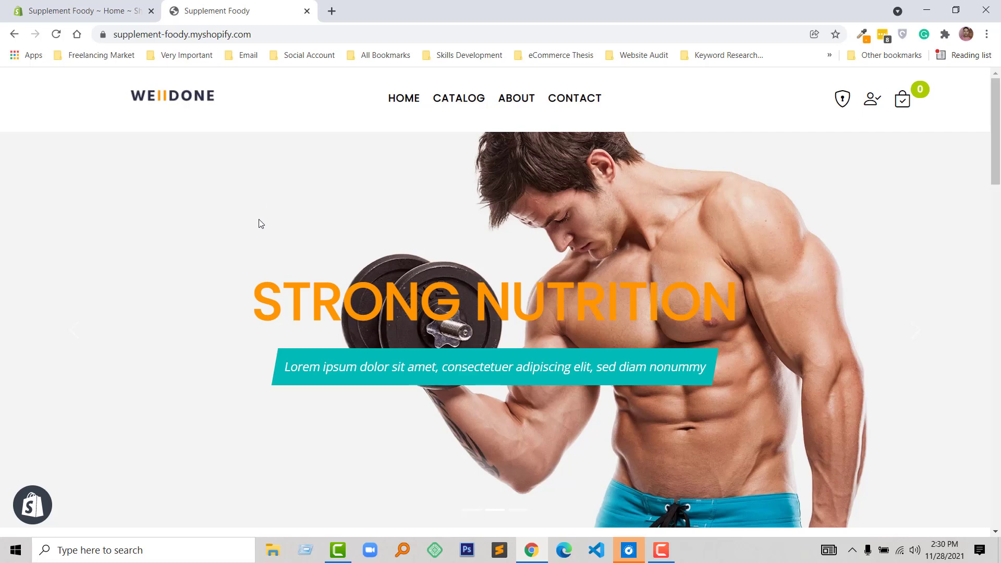
{"action": "key", "text": "ctrl+shift+Tab"}
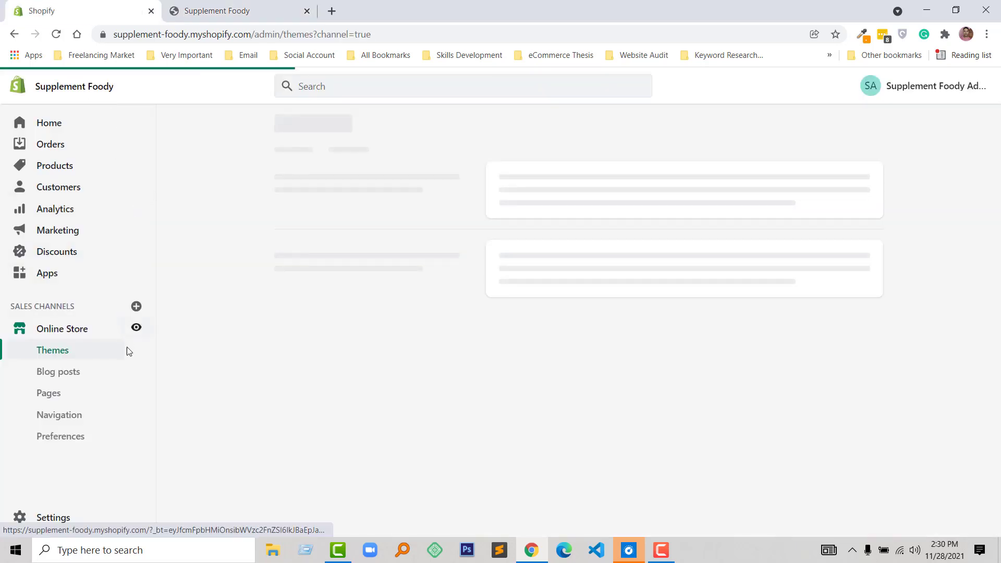
Step: Open the live theme's customizer and review the Slider and Health Goal slide settings
{"action": "left_click", "coordinate": [823, 275]}
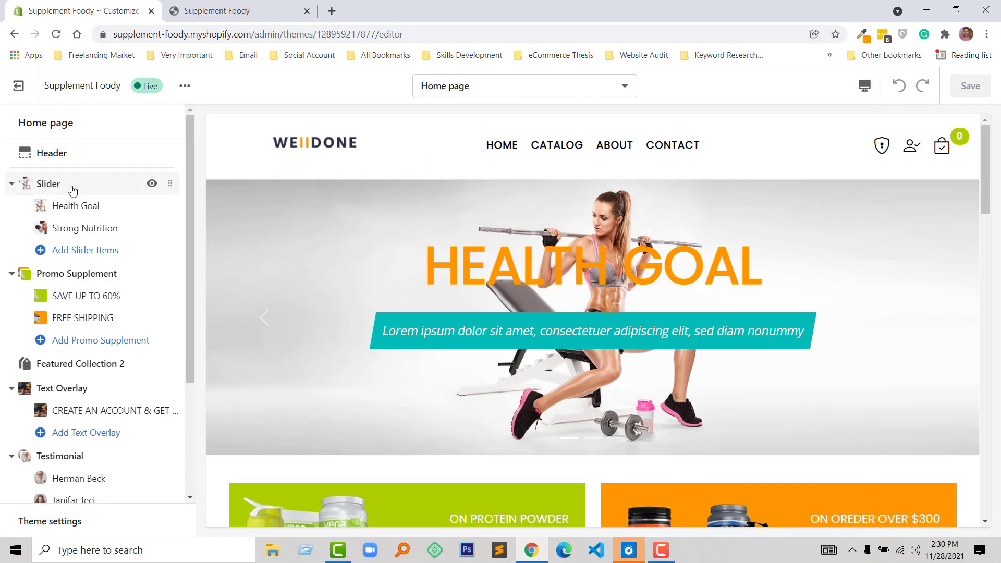
{"action": "left_click", "coordinate": [73, 191]}
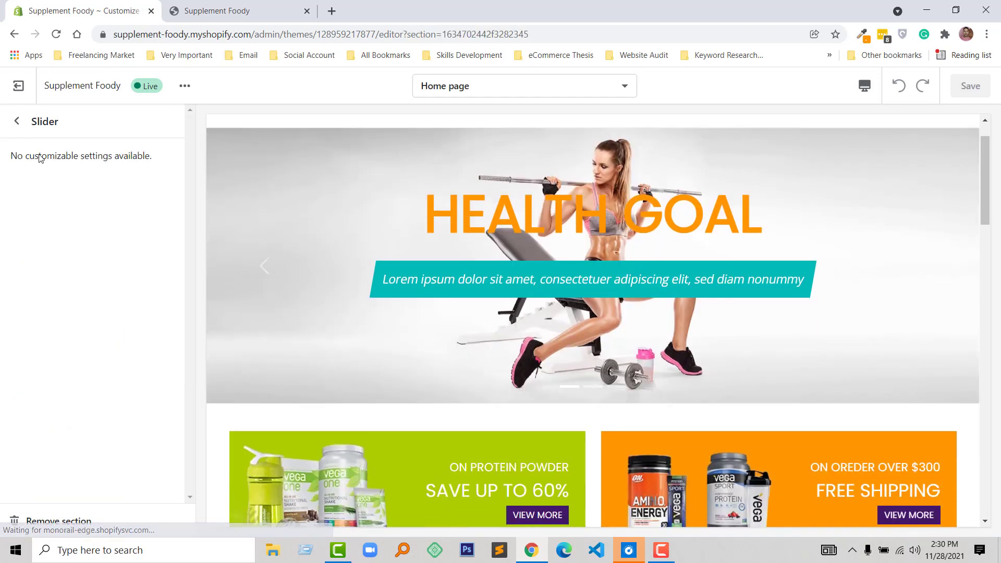
{"action": "left_click", "coordinate": [16, 127]}
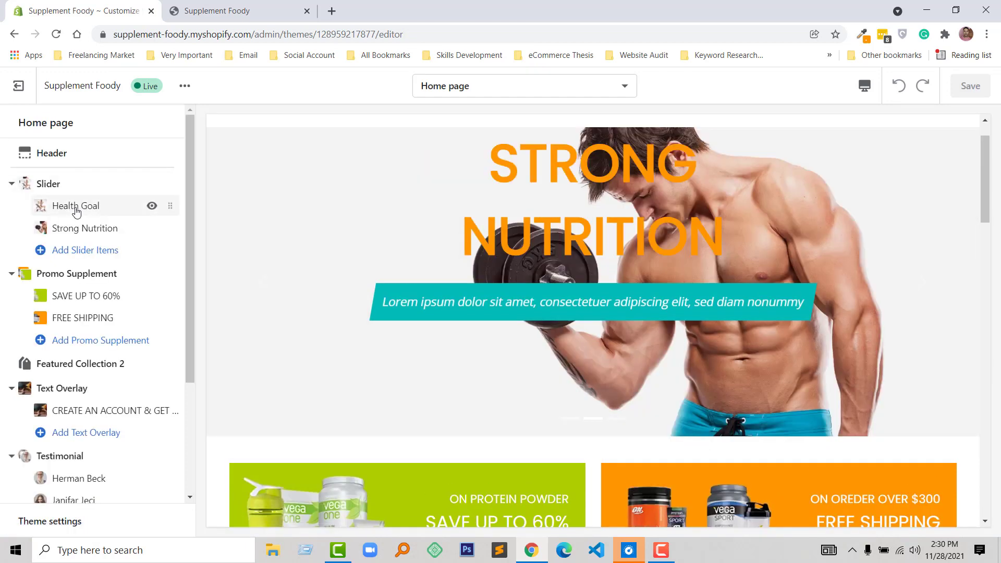
{"action": "left_click", "coordinate": [77, 211]}
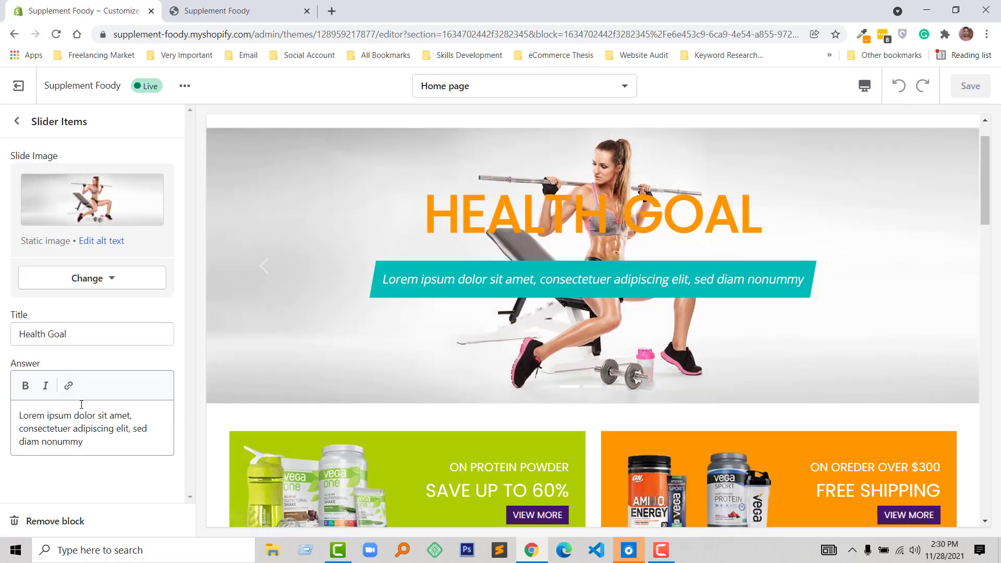
{"action": "left_click", "coordinate": [16, 121]}
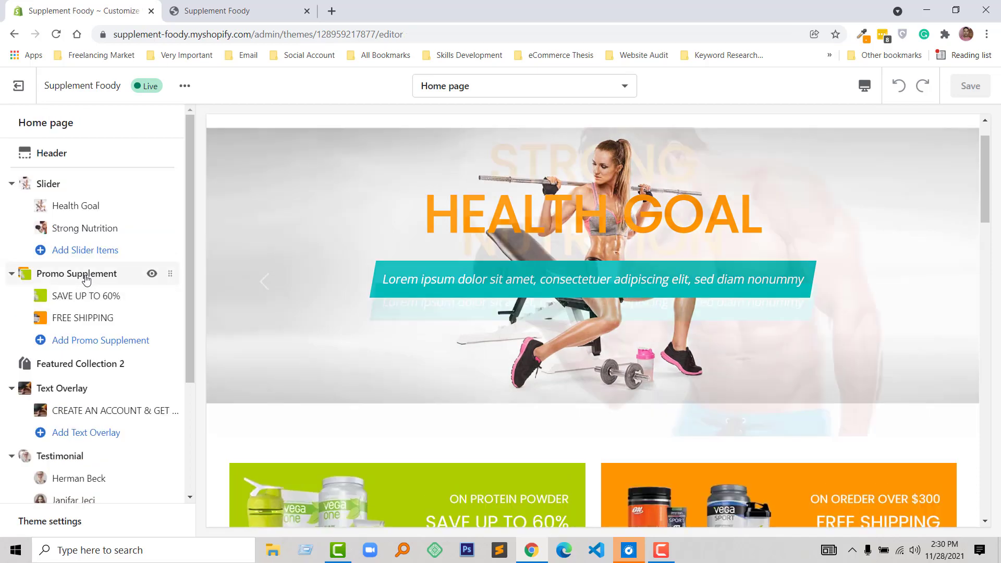
Step: Review the SAVE UP TO 60% promo block and Featured Collection 2 title settings
{"action": "left_click", "coordinate": [85, 297]}
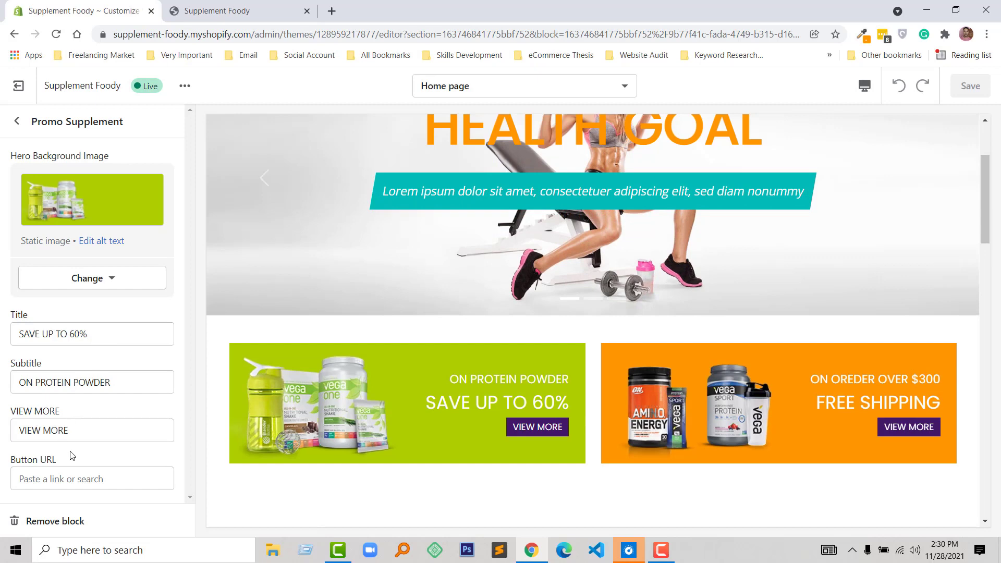
{"action": "left_click", "coordinate": [17, 121]}
{"action": "left_click", "coordinate": [92, 235]}
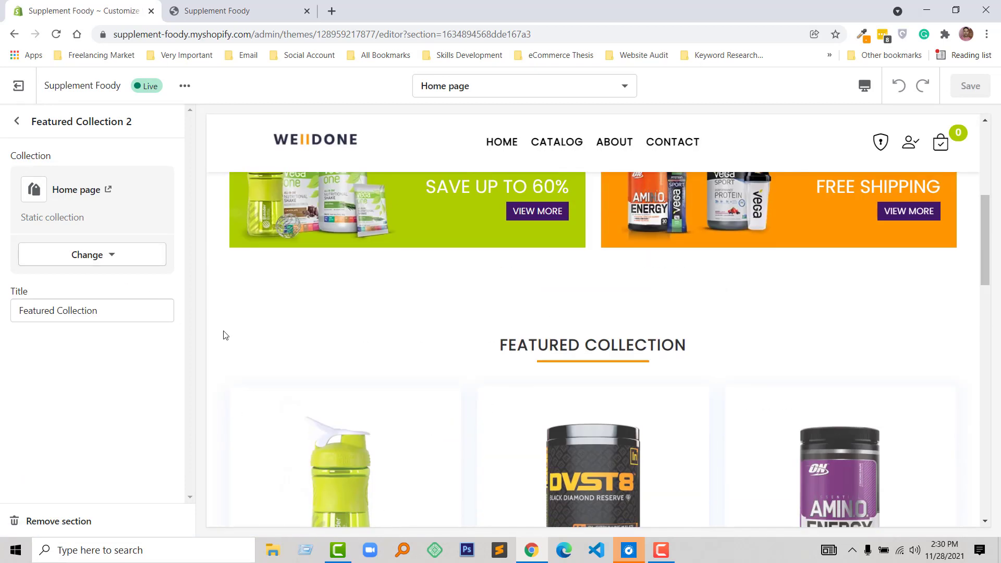
{"action": "left_click", "coordinate": [73, 320]}
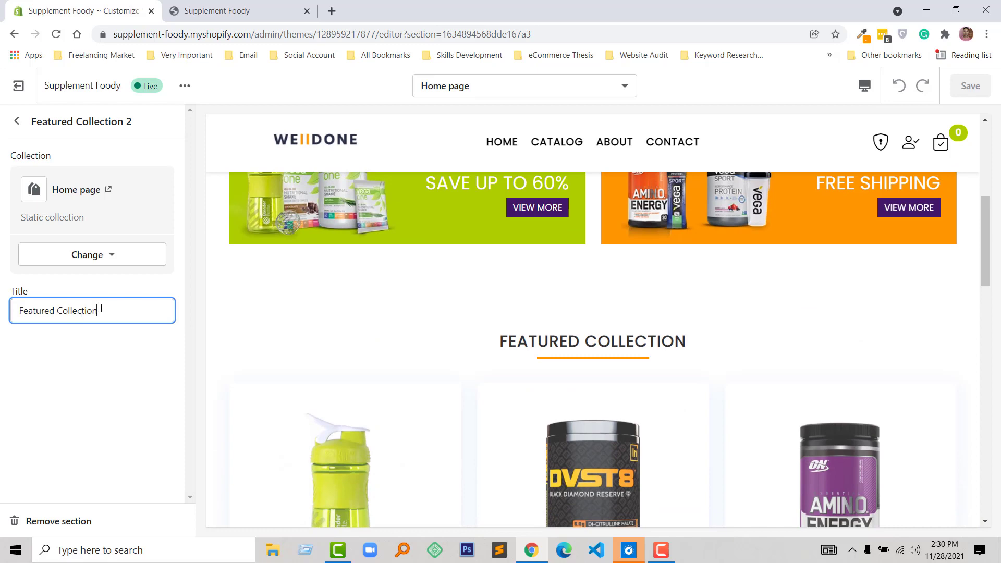
{"action": "key", "text": "Escape"}
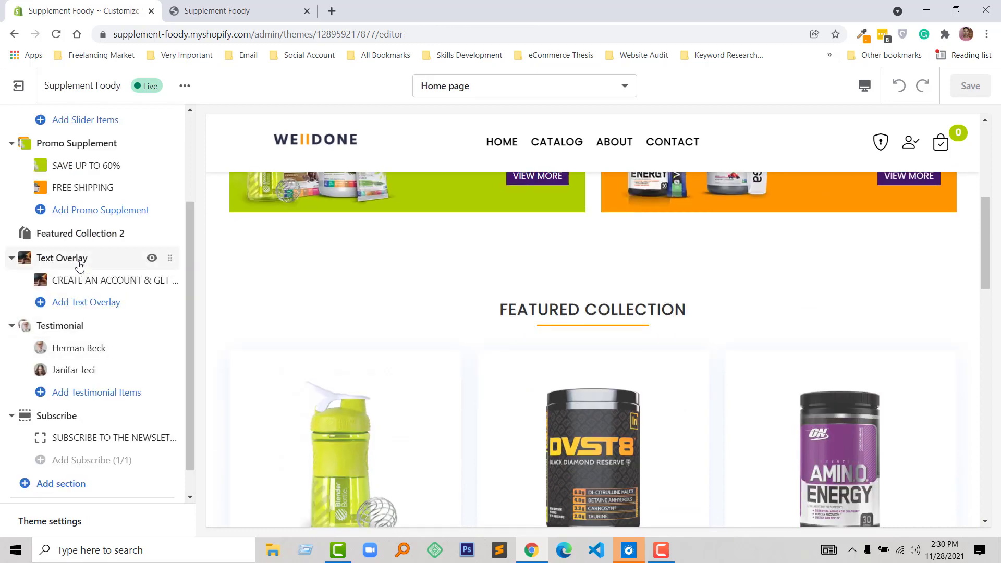
{"action": "left_click", "coordinate": [79, 280]}
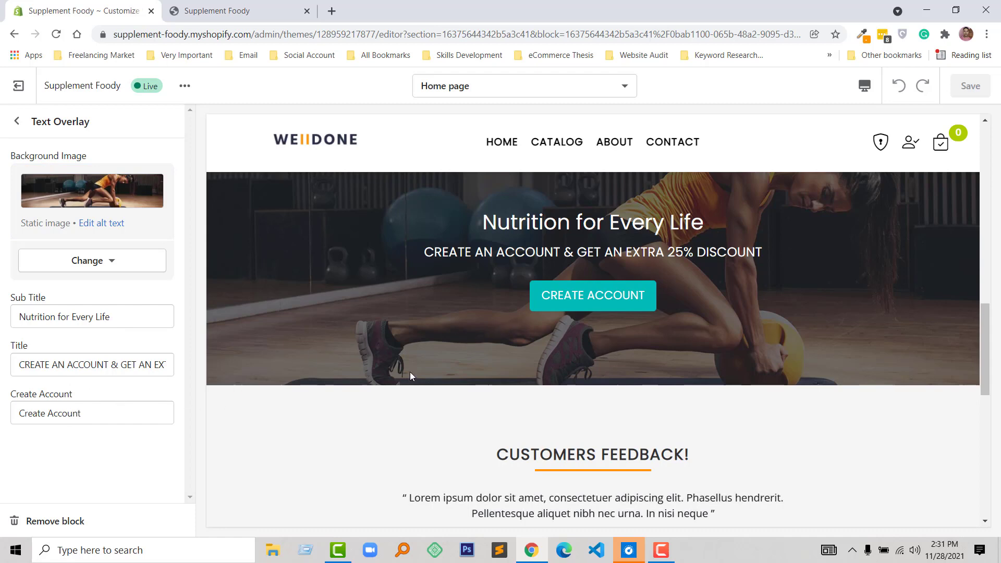
{"action": "left_click", "coordinate": [17, 121]}
{"action": "left_click", "coordinate": [94, 315]}
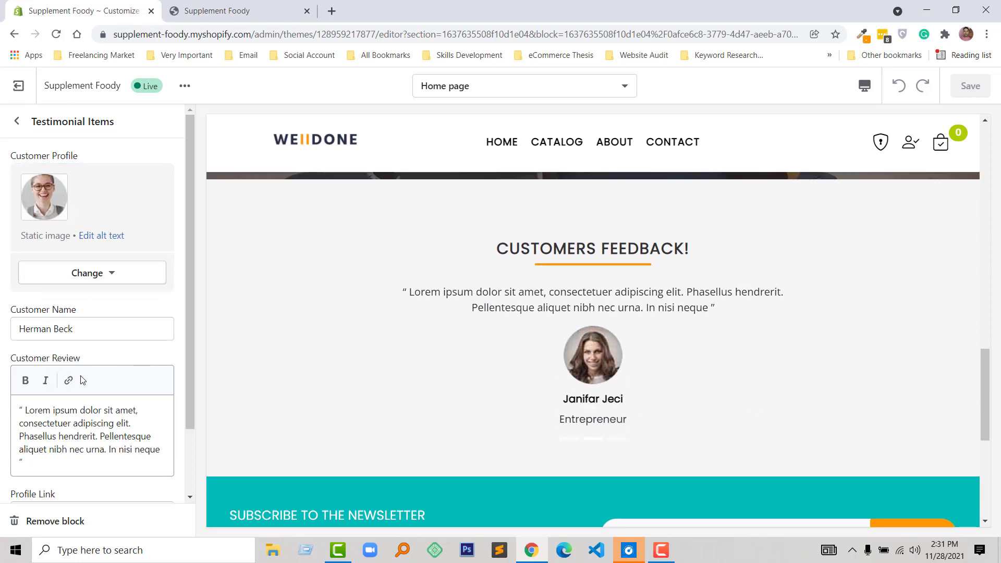
{"action": "scroll", "coordinate": [89, 392], "scroll_direction": "down", "scroll_amount": 1}
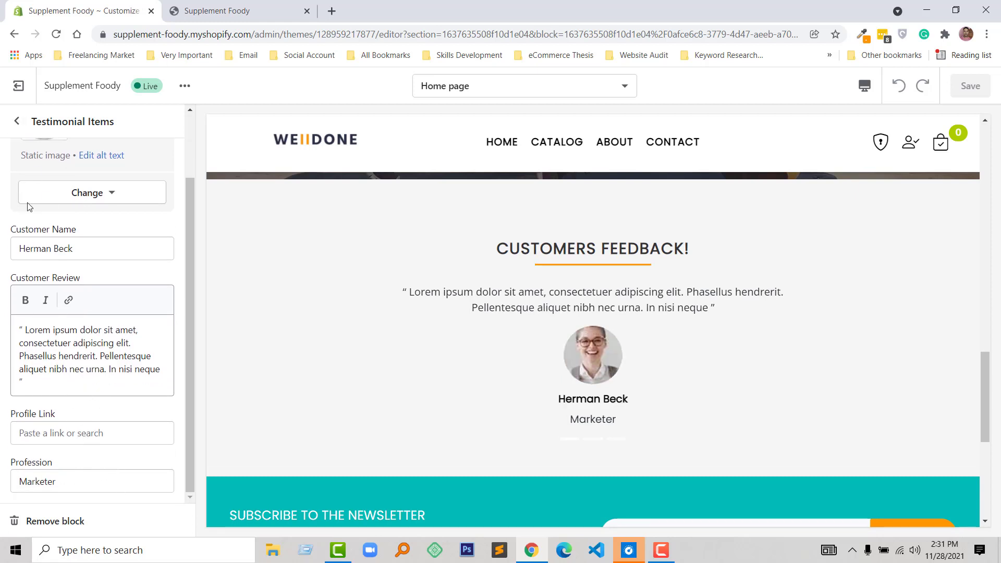
{"action": "left_click", "coordinate": [24, 126]}
{"action": "left_click", "coordinate": [102, 408]}
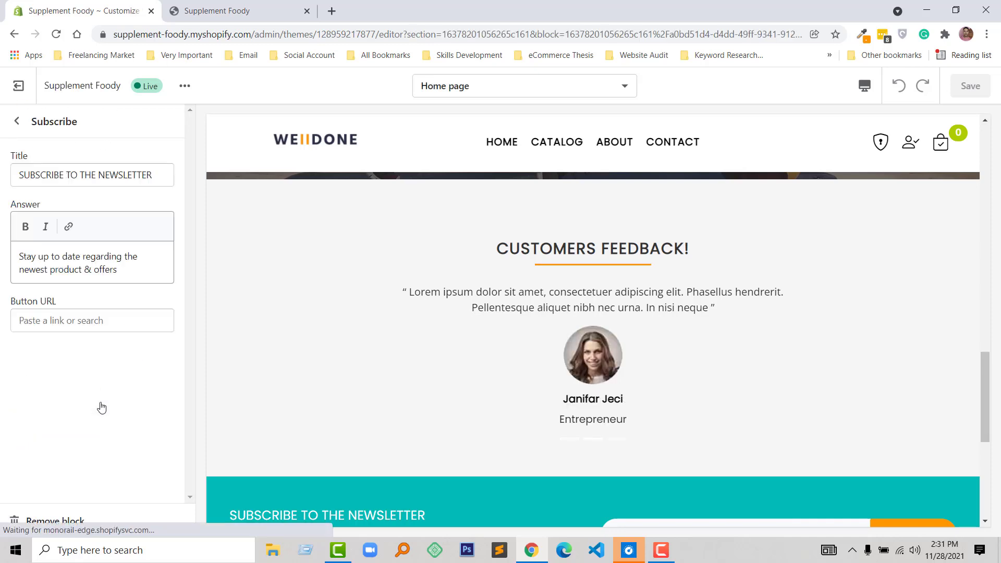
{"action": "scroll", "coordinate": [261, 346], "scroll_direction": "up", "scroll_amount": 3}
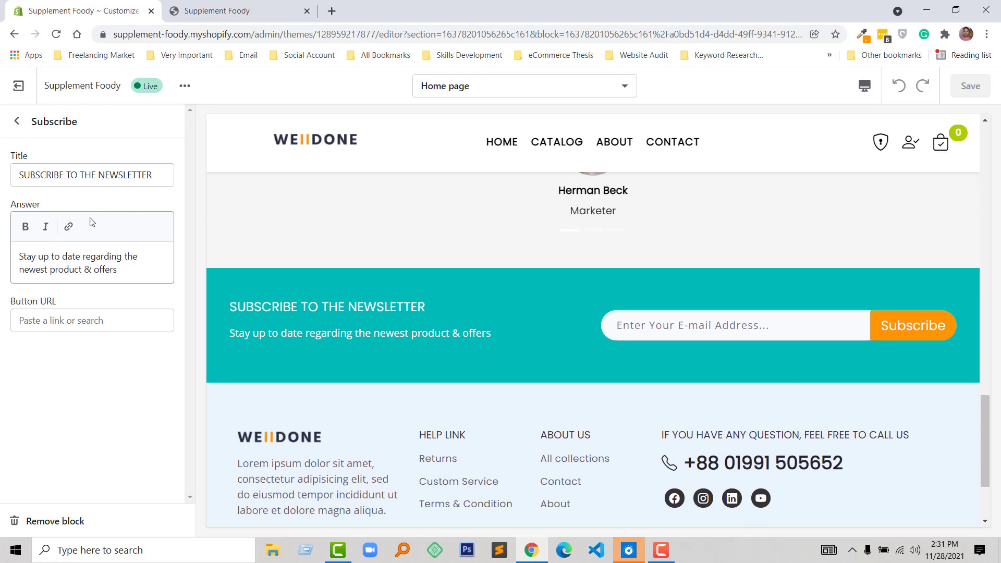
Step: In the Footer section, turn Enable Payment Type Icons off and back on
{"action": "left_click", "coordinate": [15, 122]}
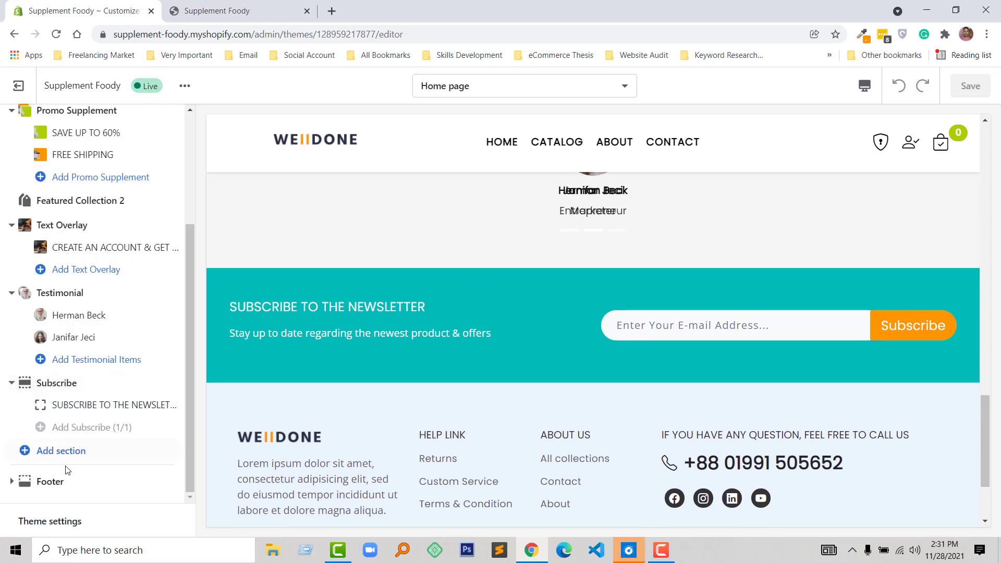
{"action": "left_click", "coordinate": [64, 479]}
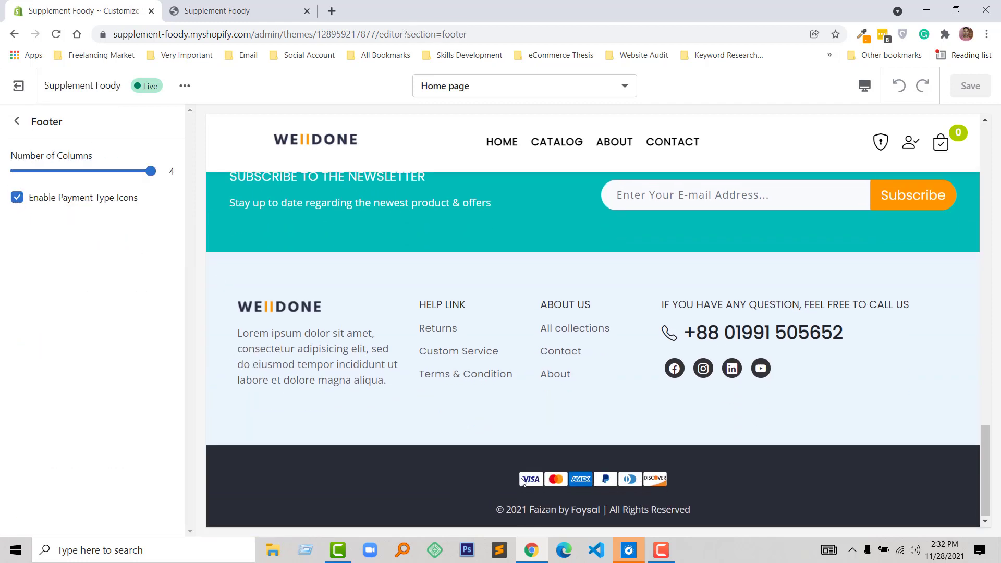
{"action": "left_click", "coordinate": [16, 198]}
{"action": "left_click", "coordinate": [16, 198]}
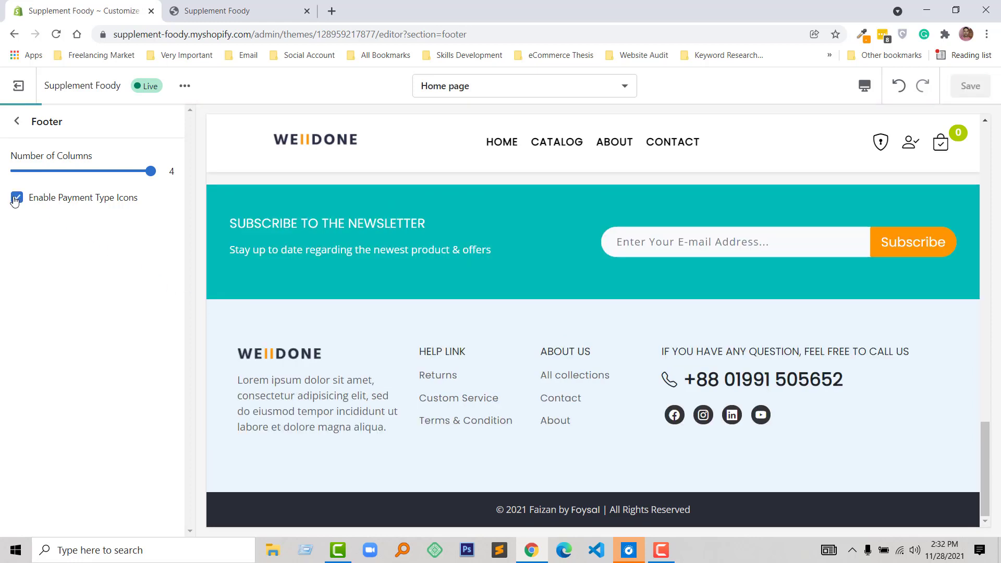
{"action": "left_click", "coordinate": [34, 133]}
Step: Collapse the Slider, Promo Supplement and remaining sections, then return to the storefront tab
{"action": "scroll", "coordinate": [98, 396], "scroll_direction": "up", "scroll_amount": 5}
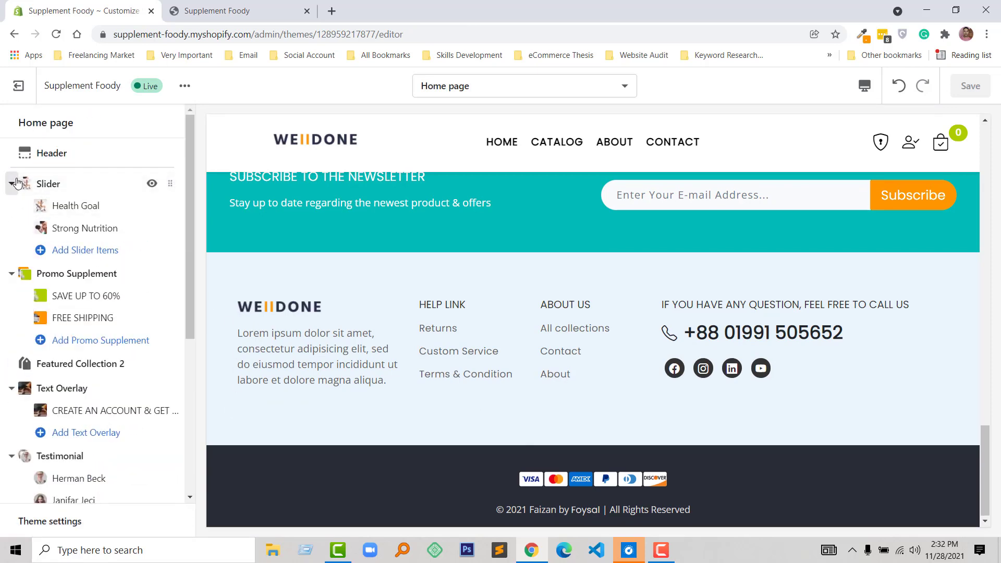
{"action": "left_click", "coordinate": [13, 184]}
{"action": "left_click", "coordinate": [11, 208]}
{"action": "left_click", "coordinate": [11, 258]}
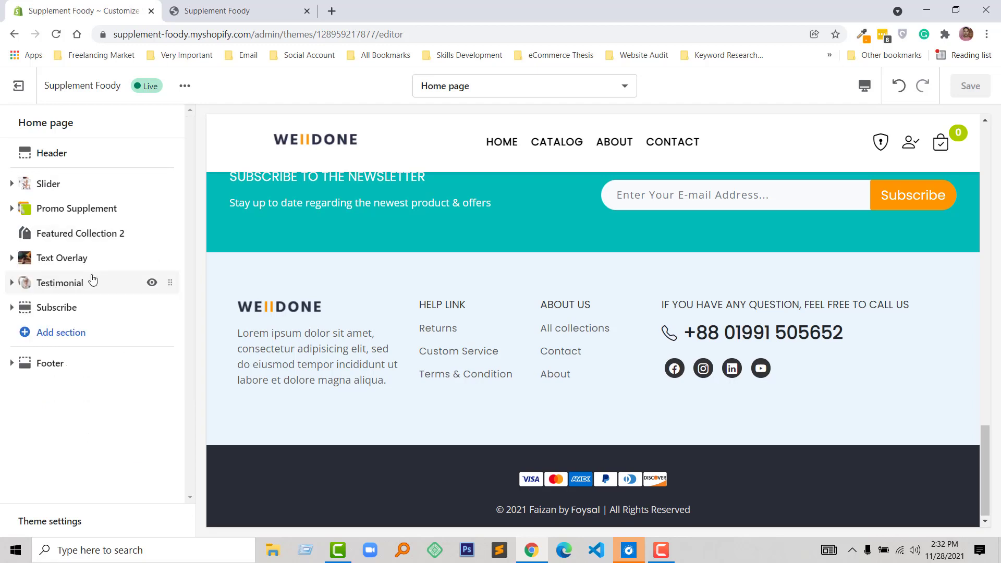
{"action": "scroll", "coordinate": [228, 318], "scroll_direction": "up", "scroll_amount": 6}
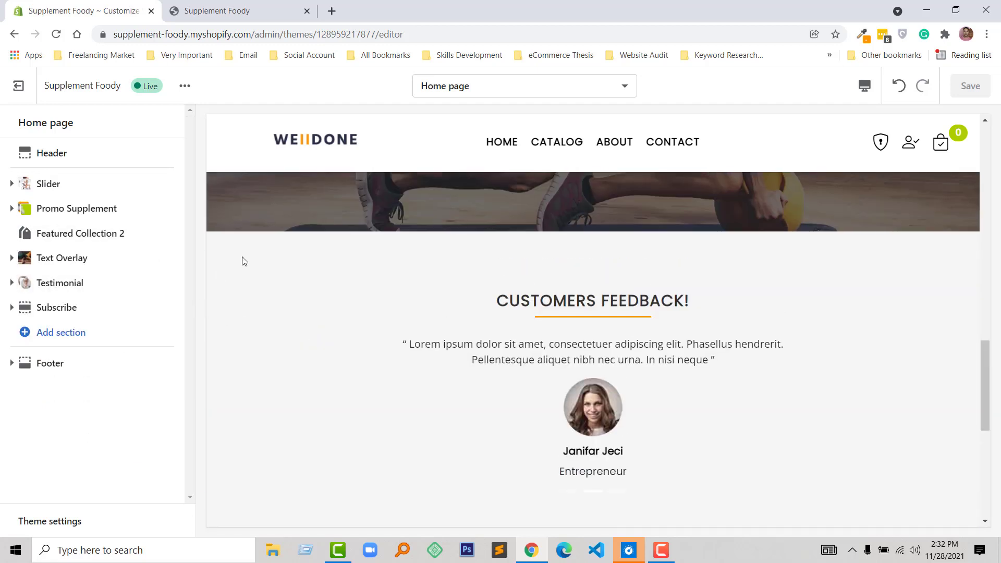
{"action": "scroll", "coordinate": [244, 261], "scroll_direction": "up", "scroll_amount": 5}
{"action": "left_click", "coordinate": [208, 10]}
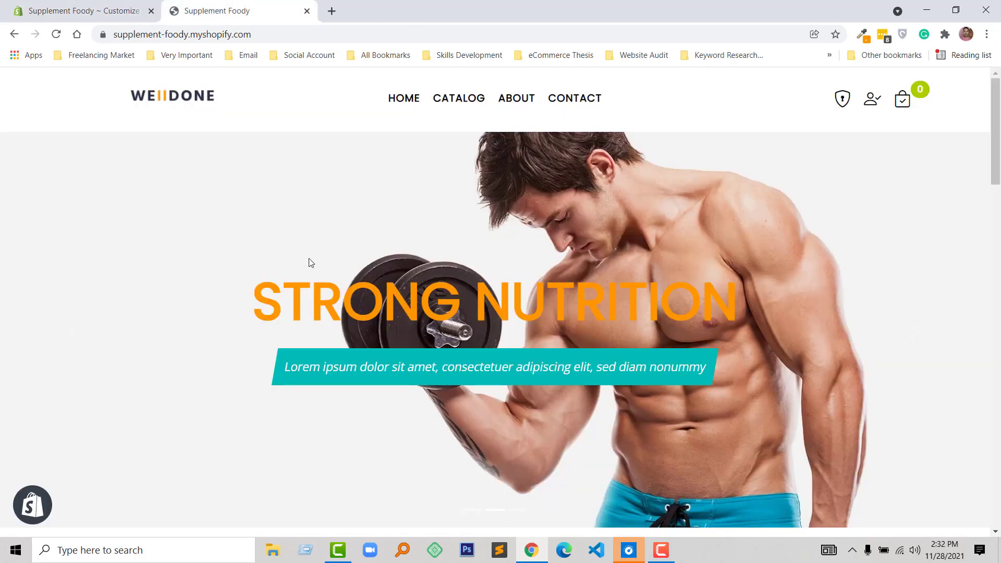